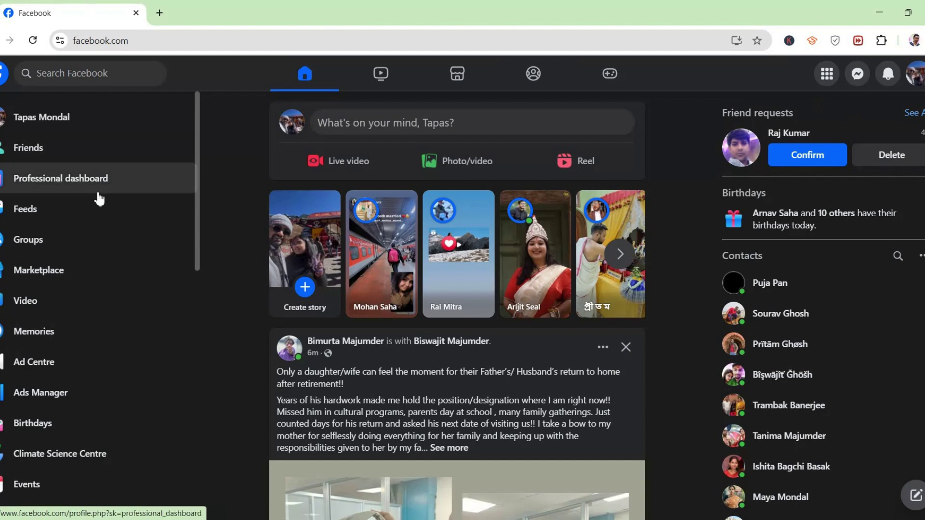
- Open the Pages you manage list from the left sidebar and scroll through it
scroll(78, 284, "down", 5)
left_click(42, 382)
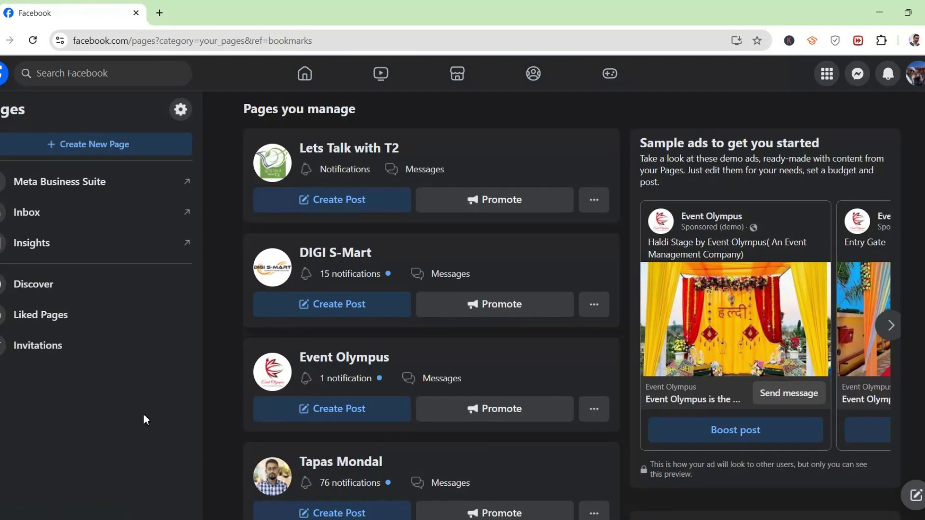
scroll(293, 360, "down", 2)
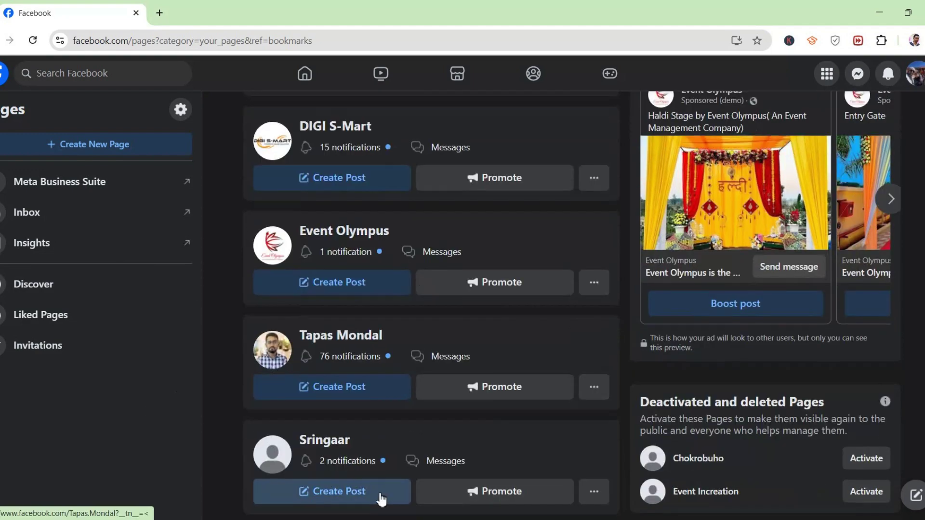
scroll(378, 494, "up", 2)
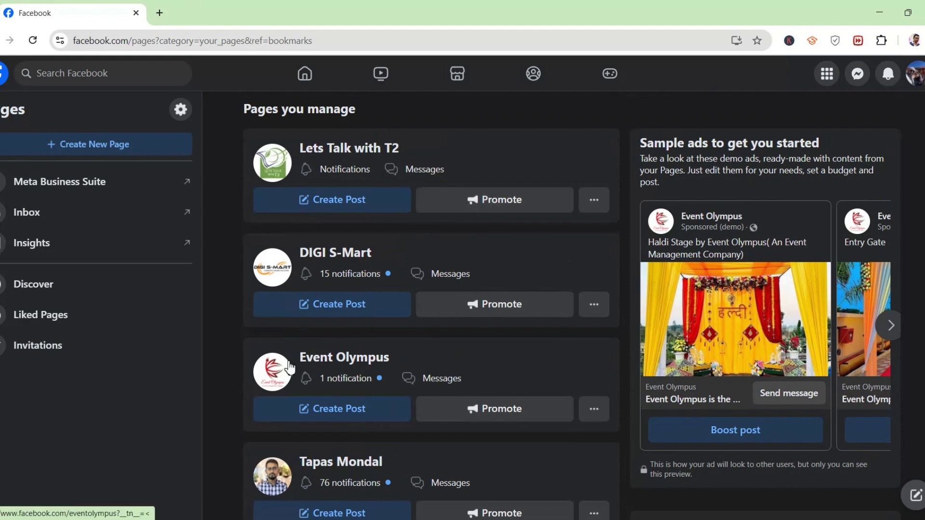
scroll(428, 386, "down", 5)
scroll(424, 402, "up", 5)
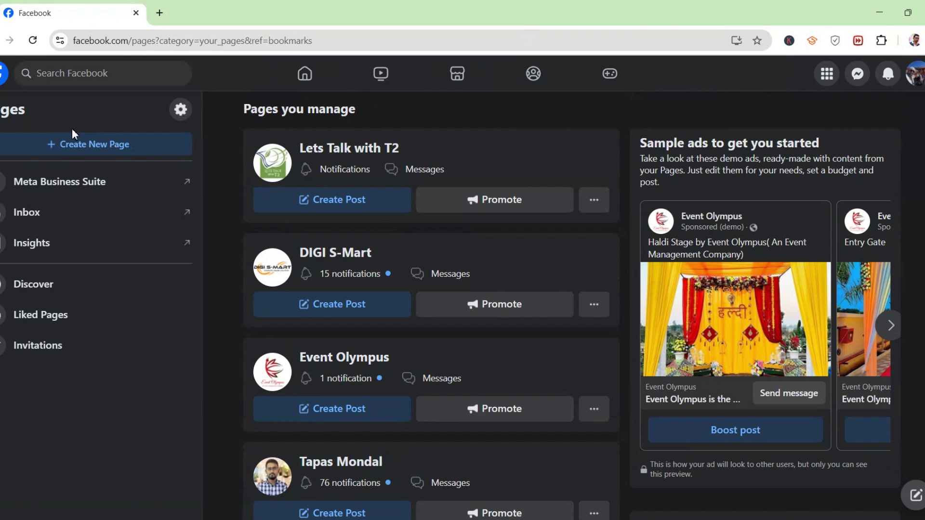
- Start a new Page and place the cursor in the empty Page name field
left_click(45, 146)
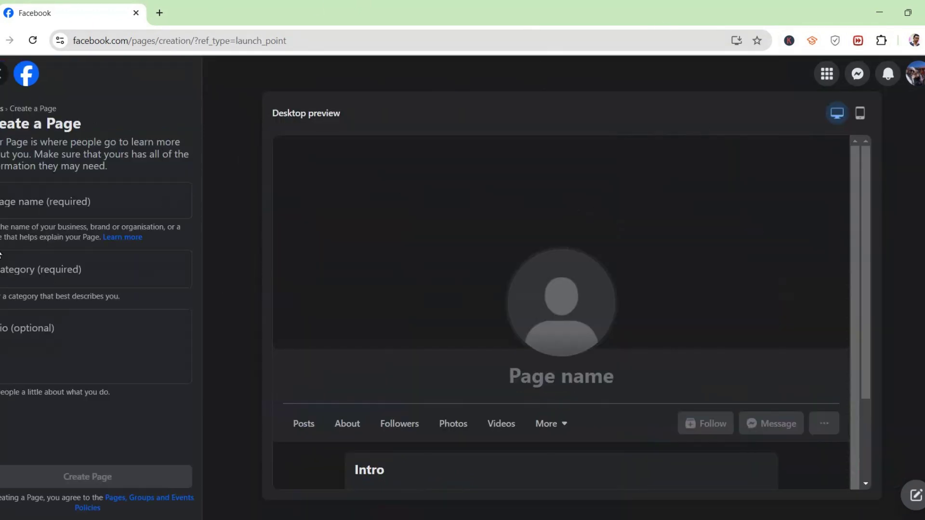
left_click(26, 215)
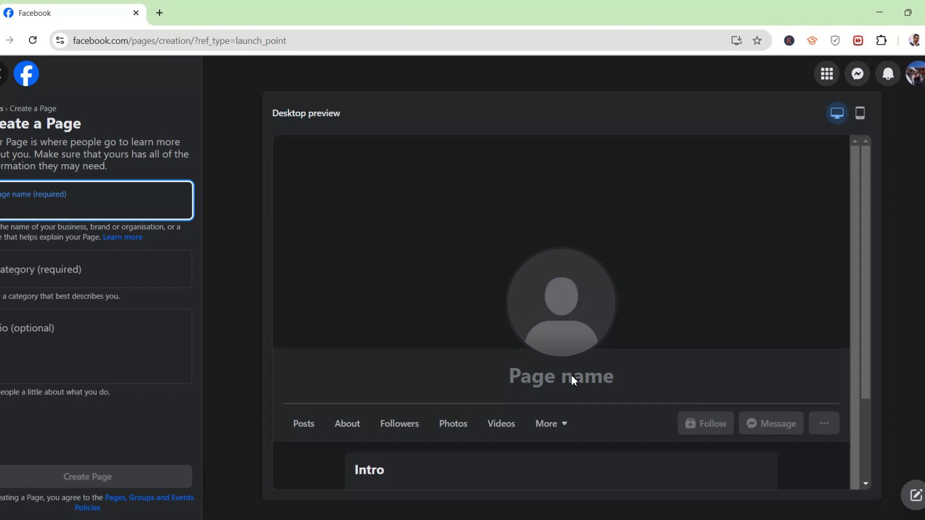
- Name the Page ABC and add Clothing (brand) as its category
type("ABC")
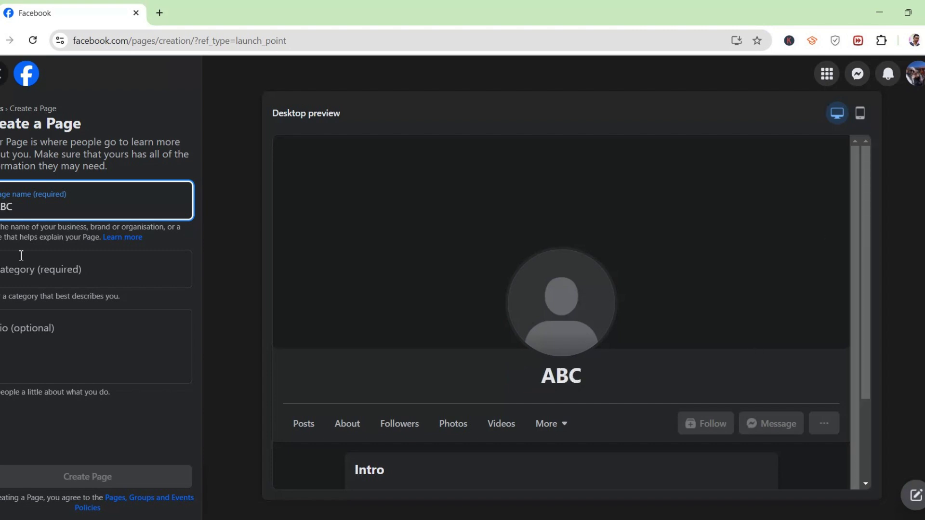
left_click(56, 276)
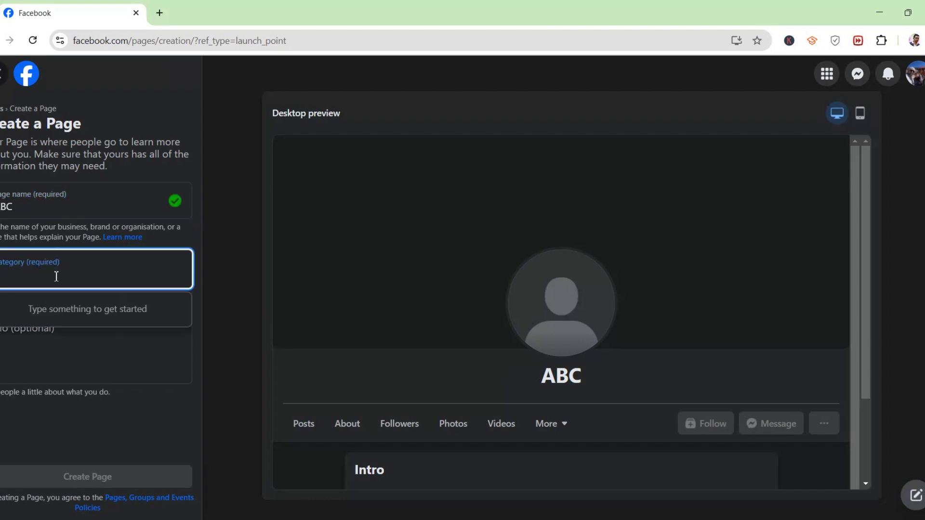
type("Clothing")
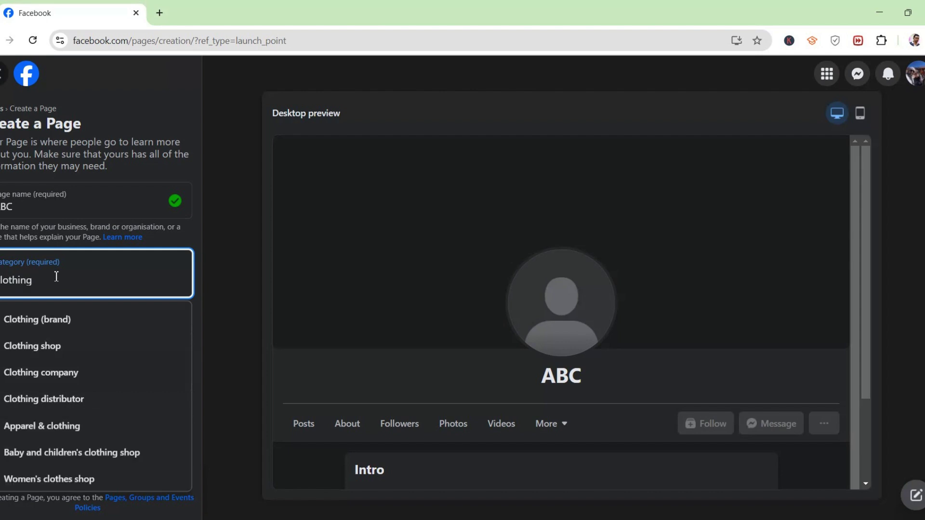
left_click(97, 320)
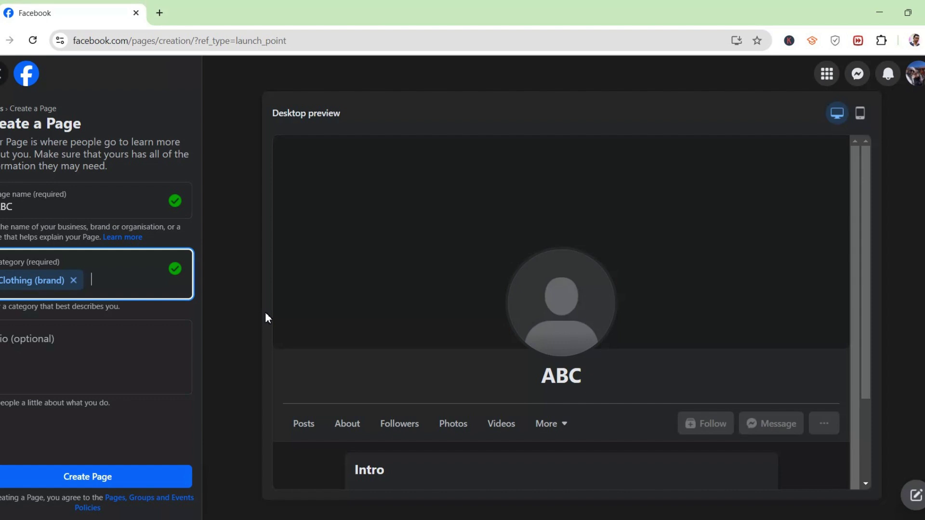
- Add Clothing shop as a second category, leaving the bio empty
type("Clothi")
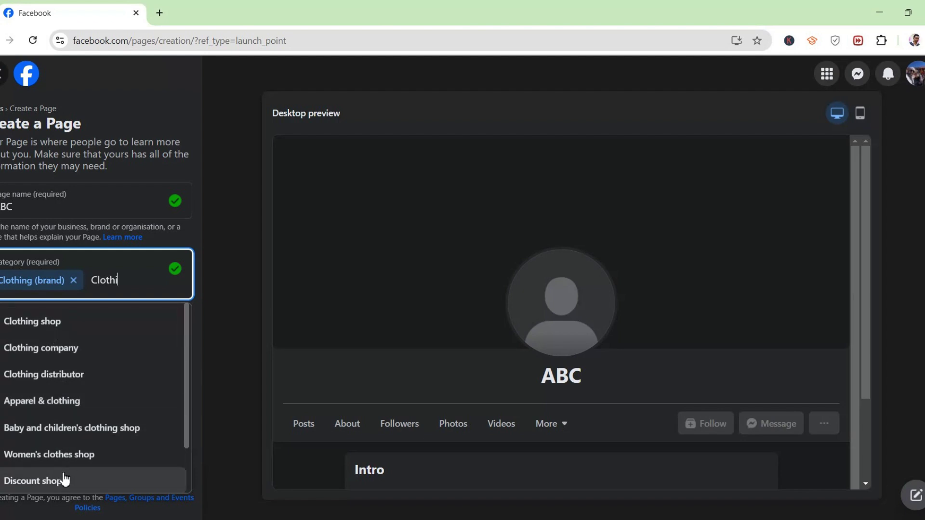
scroll(74, 434, "down", 1)
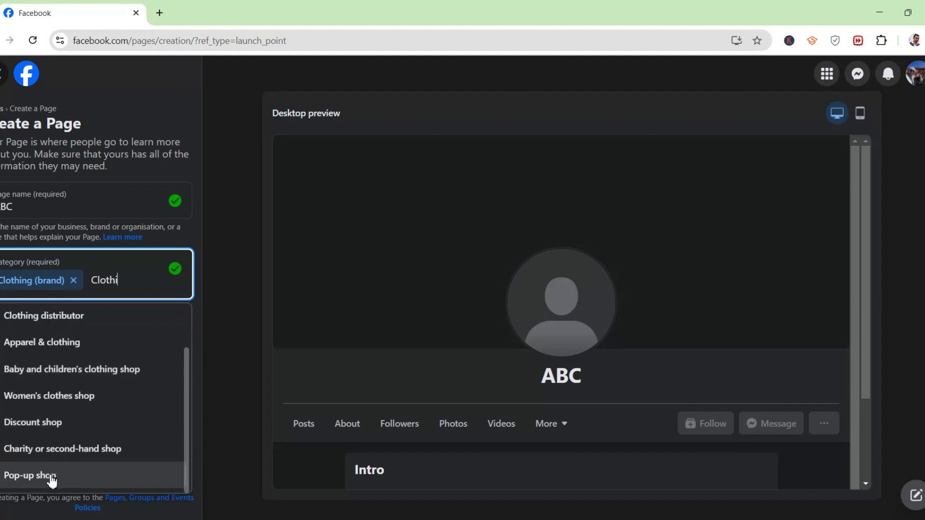
scroll(53, 477, "up", 1)
left_click(82, 323)
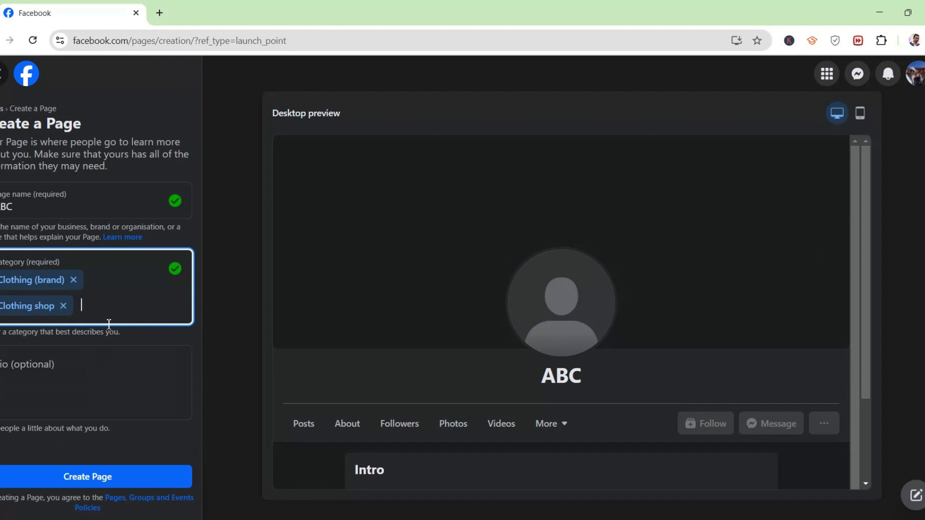
left_click(104, 377)
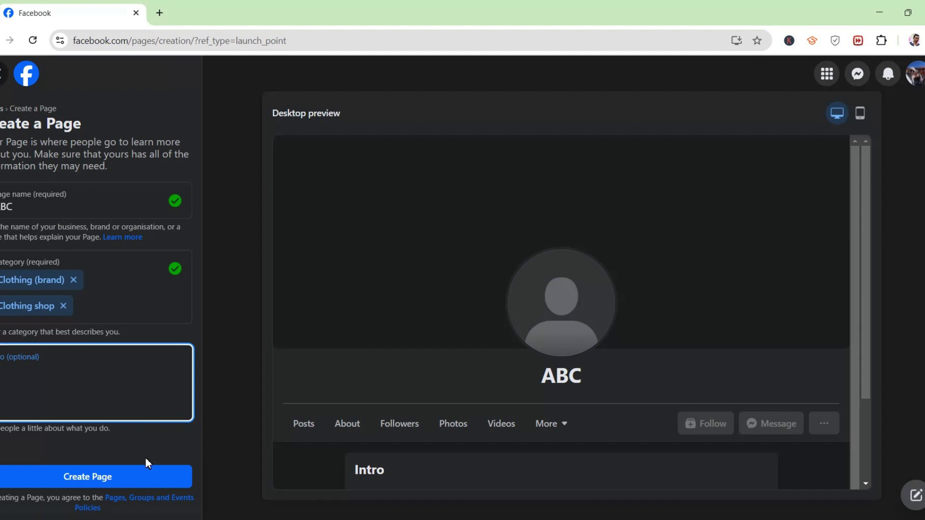
- Create the ABC Page and dismiss the Page created notice
left_click(83, 475)
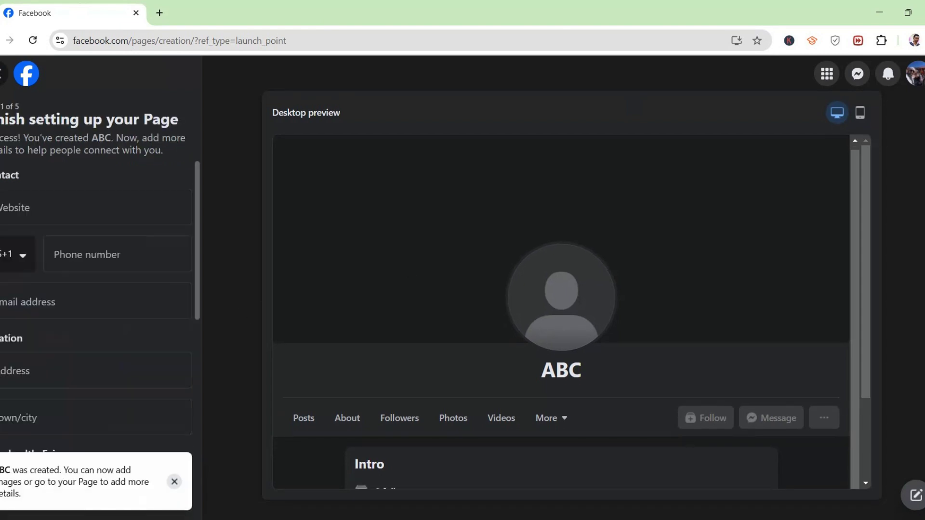
left_click(175, 481)
left_click(13, 204)
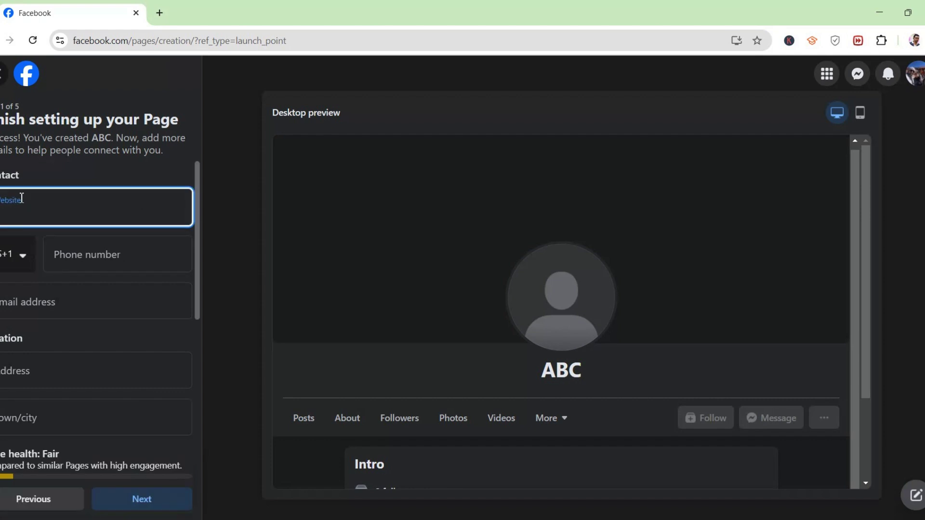
- Set the phone country code to India +91 and enter the contact phone number
left_click(25, 255)
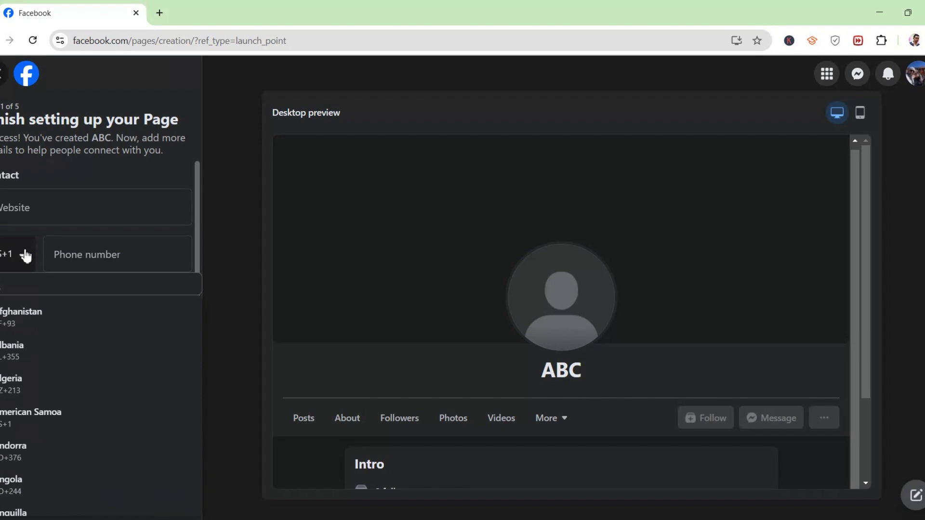
left_click(33, 288)
type("i")
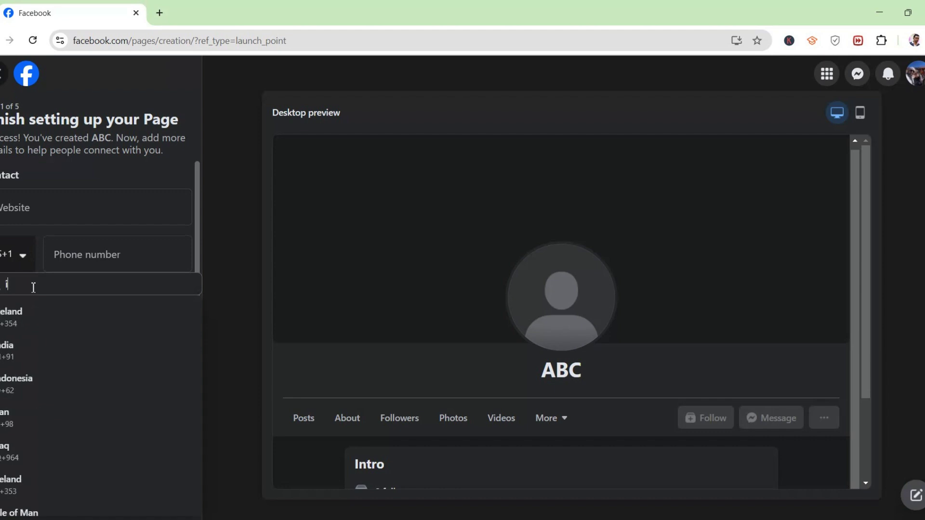
type("ndia")
left_click(29, 321)
left_click(110, 258)
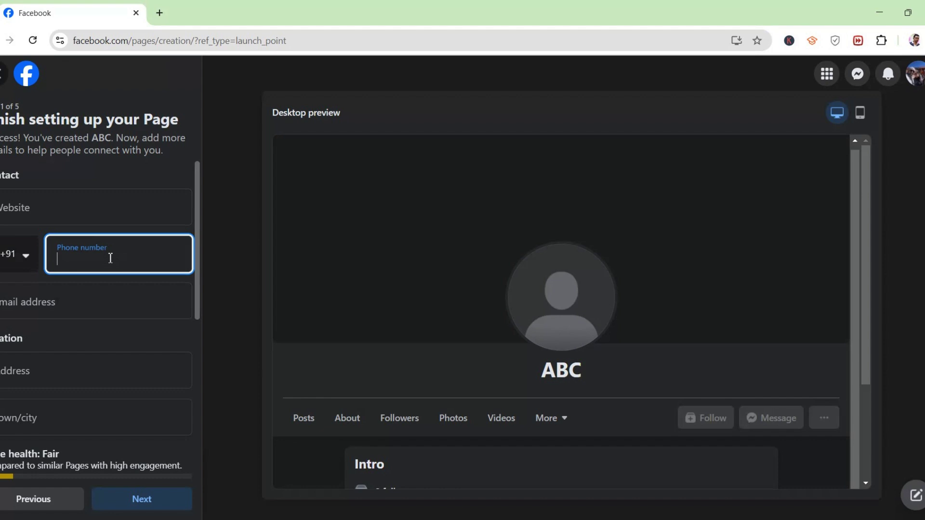
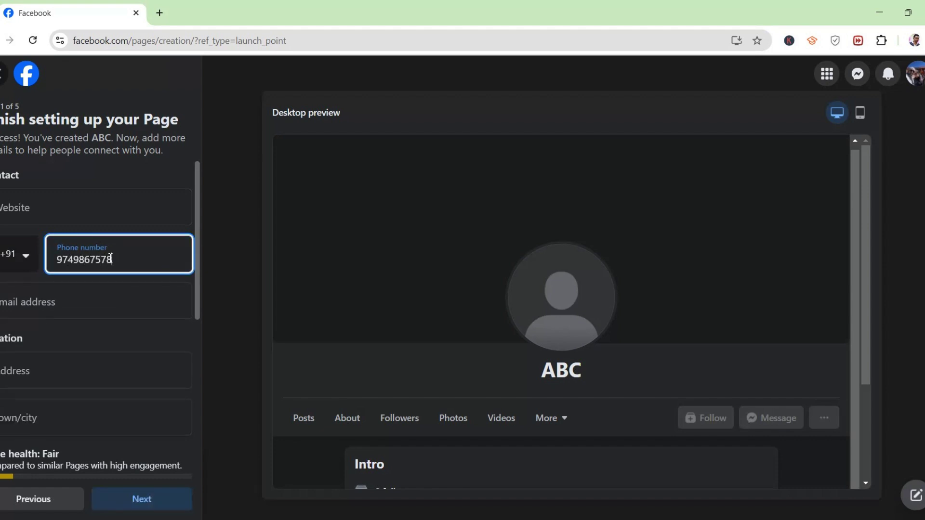
- Enter the Page's street address, correcting a typo along the way
left_click(89, 305)
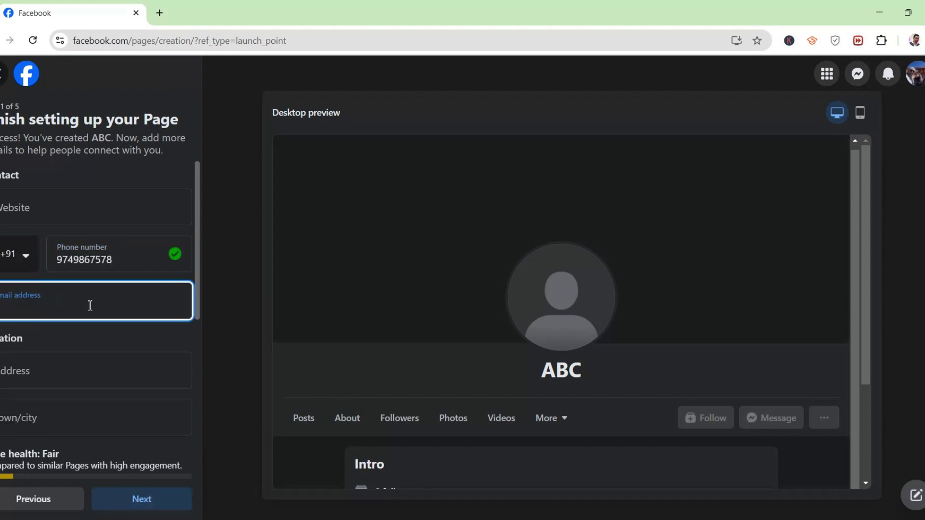
scroll(58, 316, "down", 3)
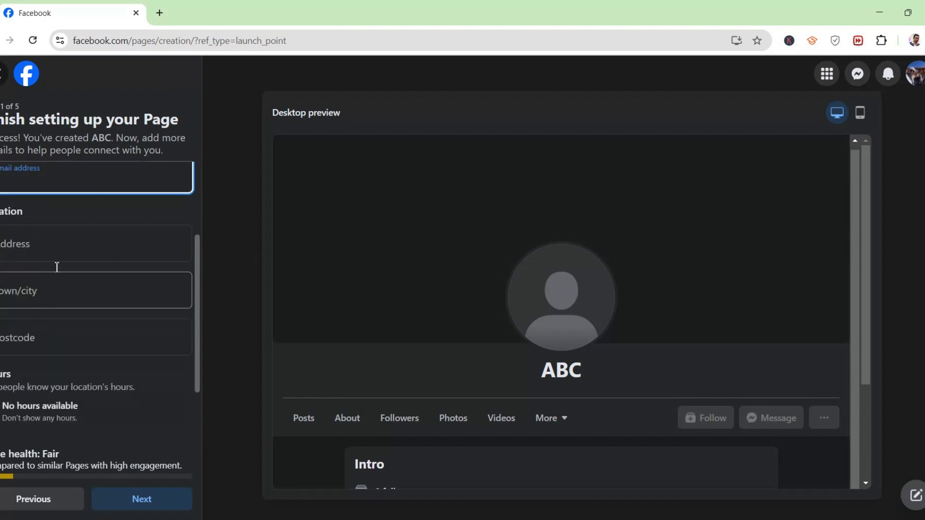
left_click(44, 243)
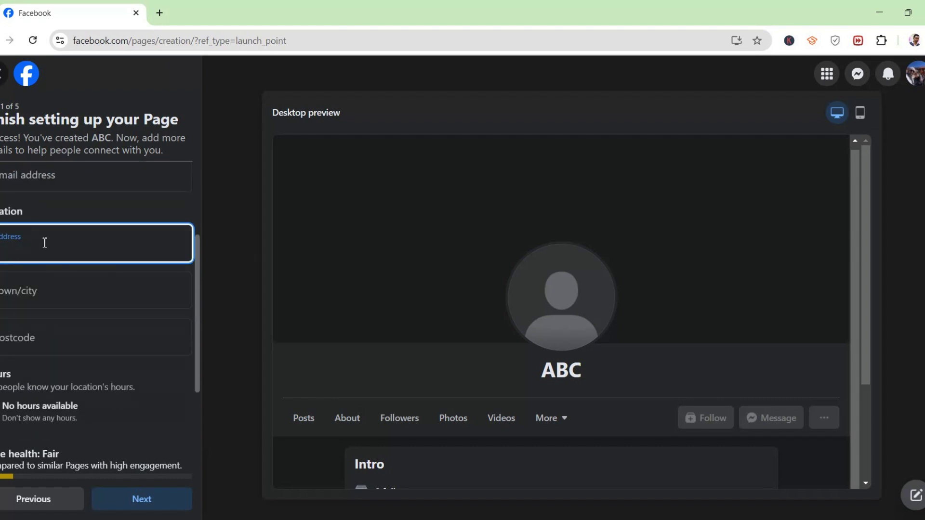
type("york")
key("BackSpace")
key("BackSpace")
key("BackSpace")
key("BackSpace")
type("yolkata")
- Enter postcode 700001, choose Kolkata as town/city, and submit the step
left_click(84, 349)
type("700001")
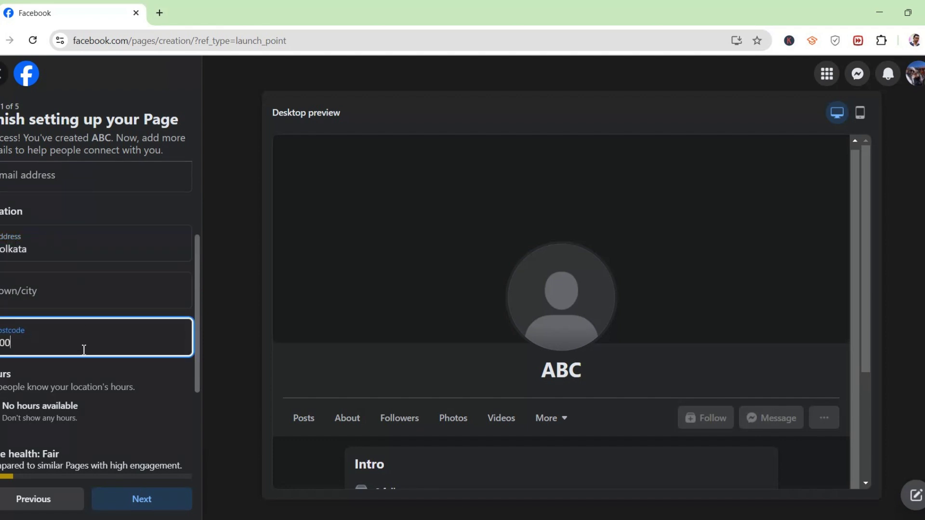
scroll(63, 289, "down", 3)
left_click(44, 209)
type("Kolka")
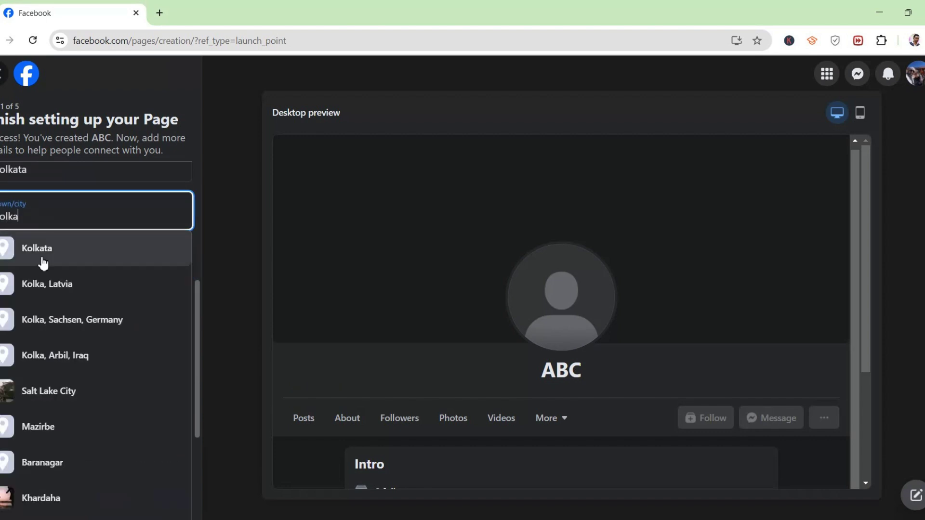
left_click(37, 251)
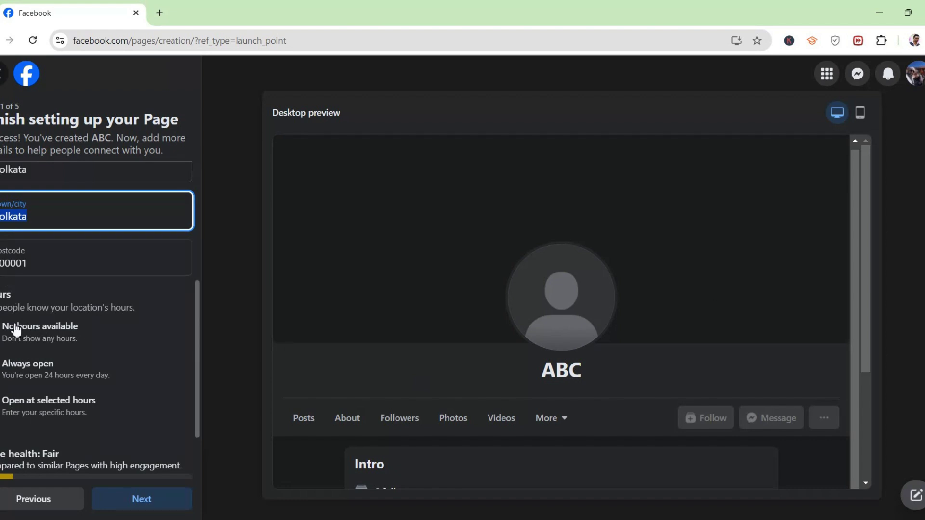
left_click(2, 364)
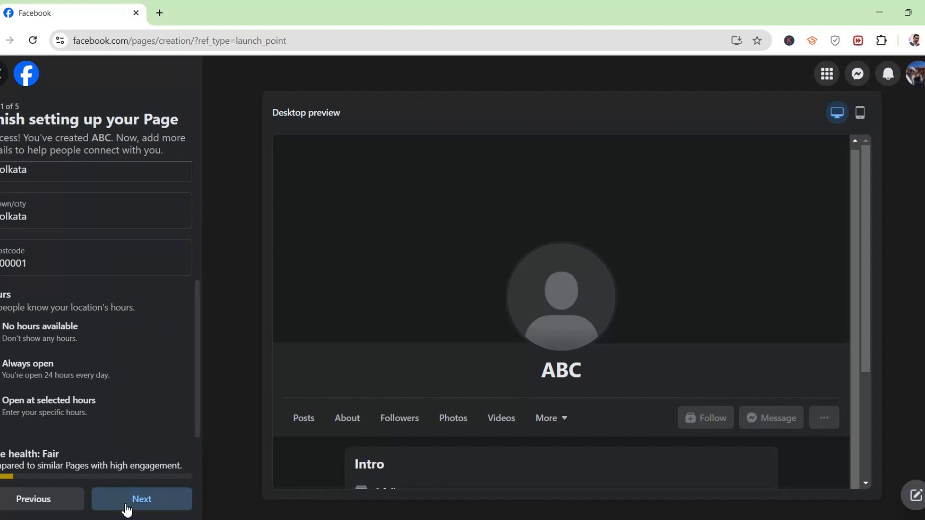
left_click(144, 503)
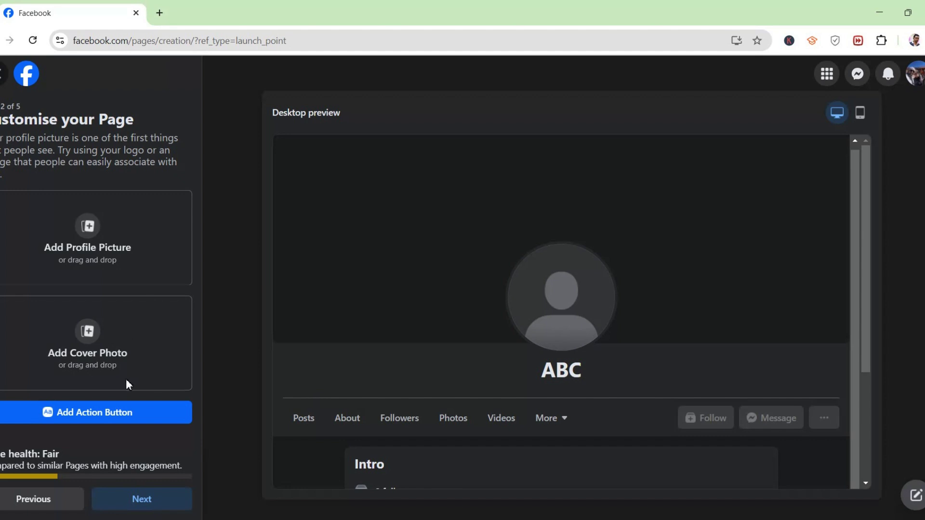
- Pick Call now from the action button options, then close the chooser
left_click(86, 423)
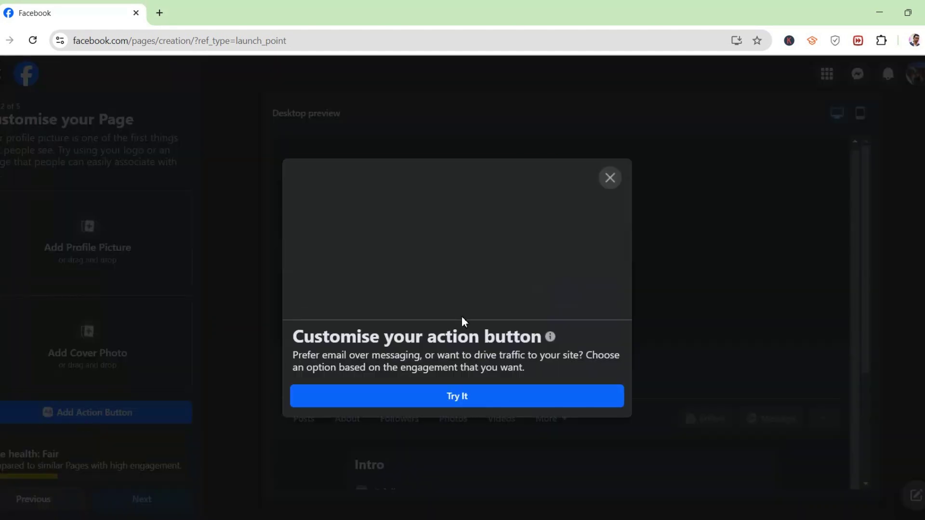
left_click(470, 409)
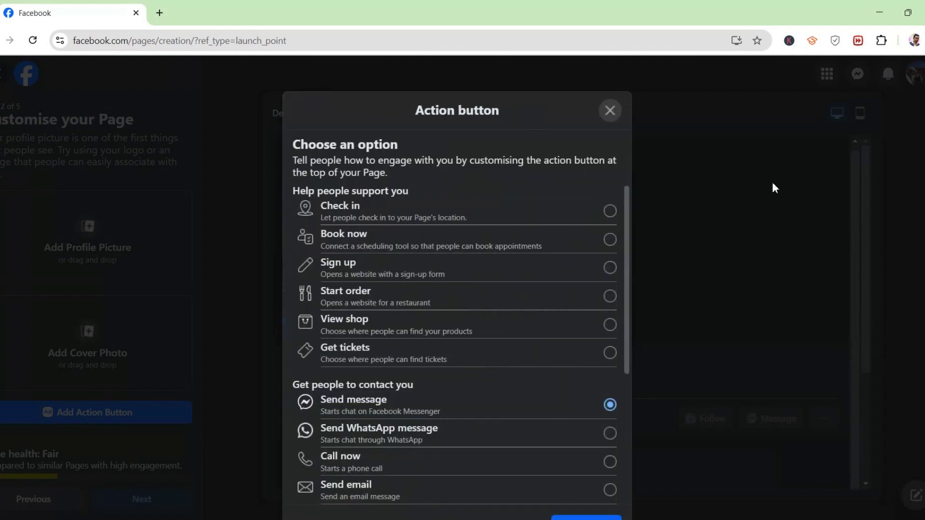
scroll(458, 374, "down", 3)
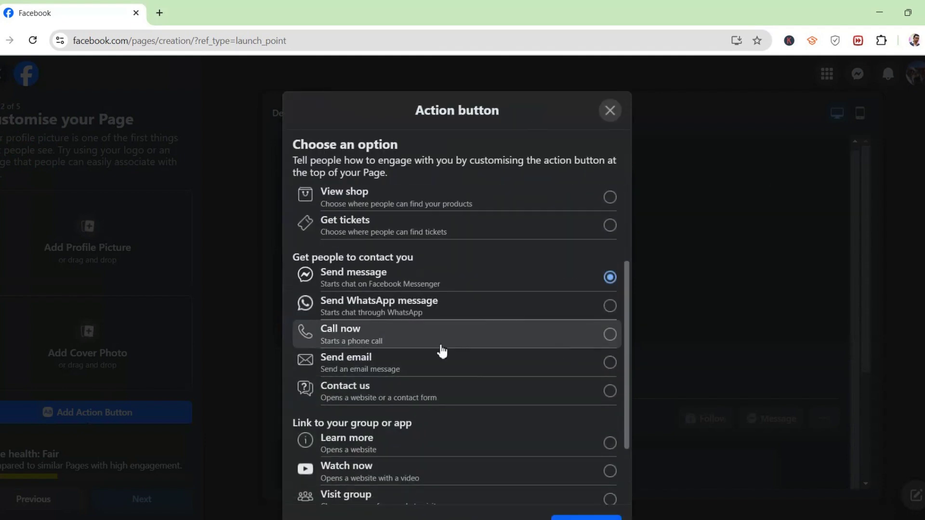
scroll(328, 373, "up", 3)
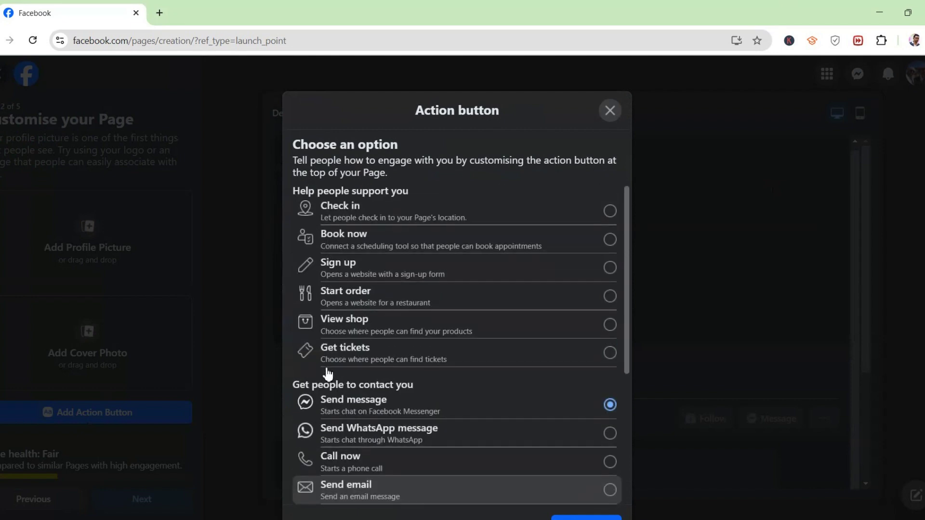
scroll(550, 257, "down", 5)
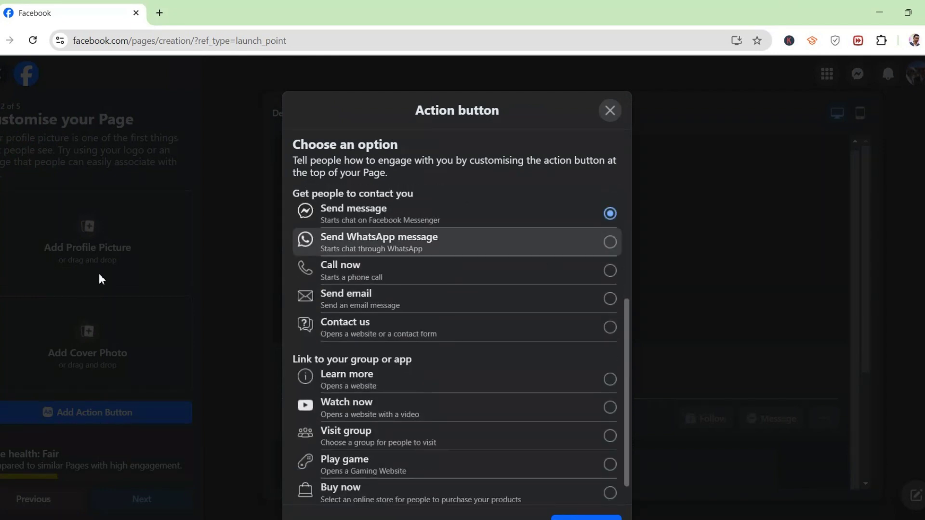
left_click(549, 277)
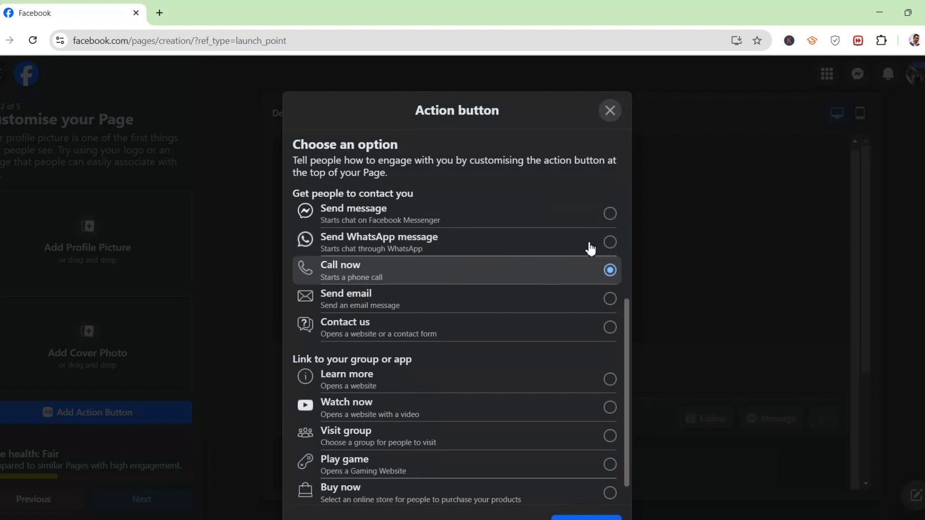
left_click(610, 111)
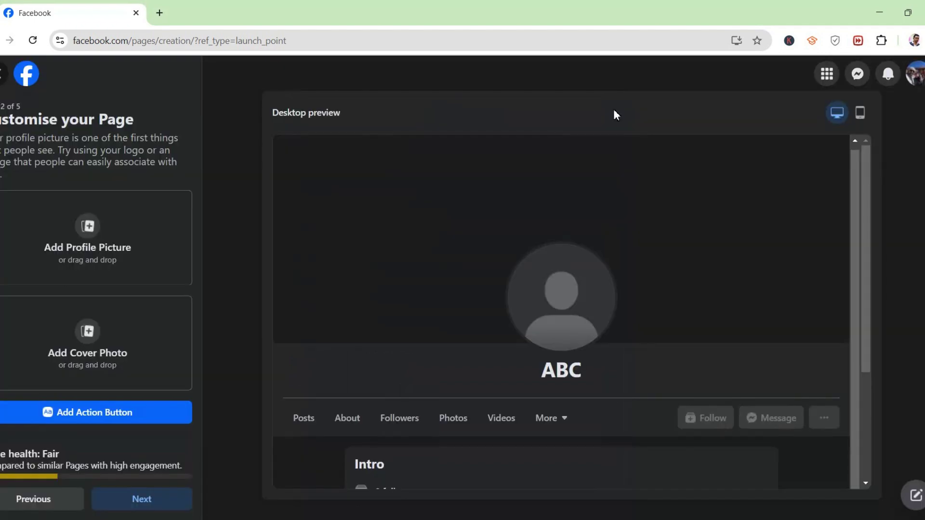
- Reopen the action button setup, select Call now again and continue
left_click(45, 418)
left_click(511, 396)
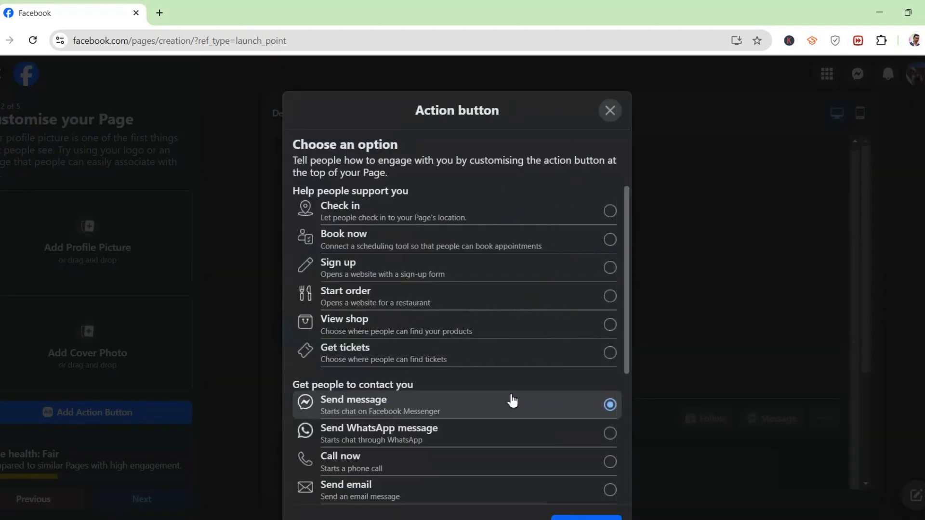
scroll(513, 405, "down", 3)
left_click(527, 343)
scroll(552, 355, "down", 1)
scroll(553, 356, "down", 2)
left_click(586, 518)
- Close the Call now phone dialog without saving and advance to the WhatsApp step
left_click(433, 269)
left_click(330, 268)
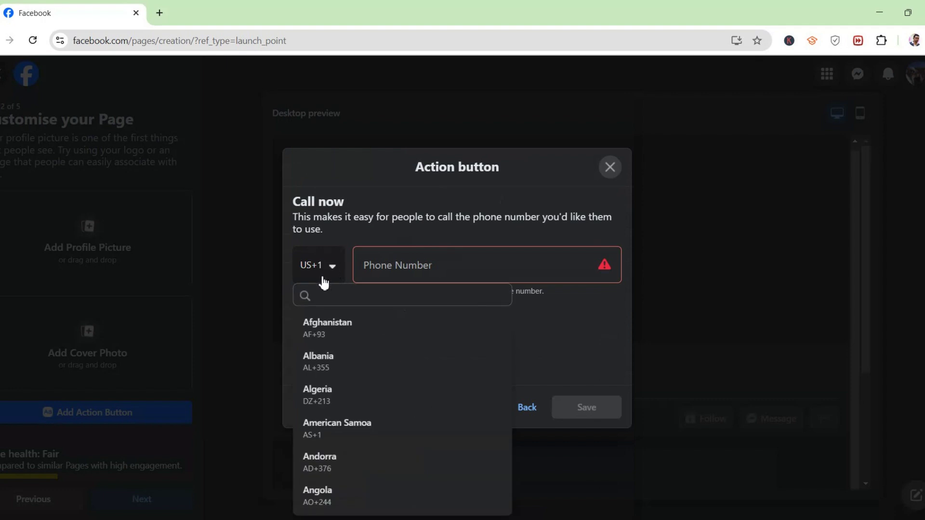
left_click(610, 167)
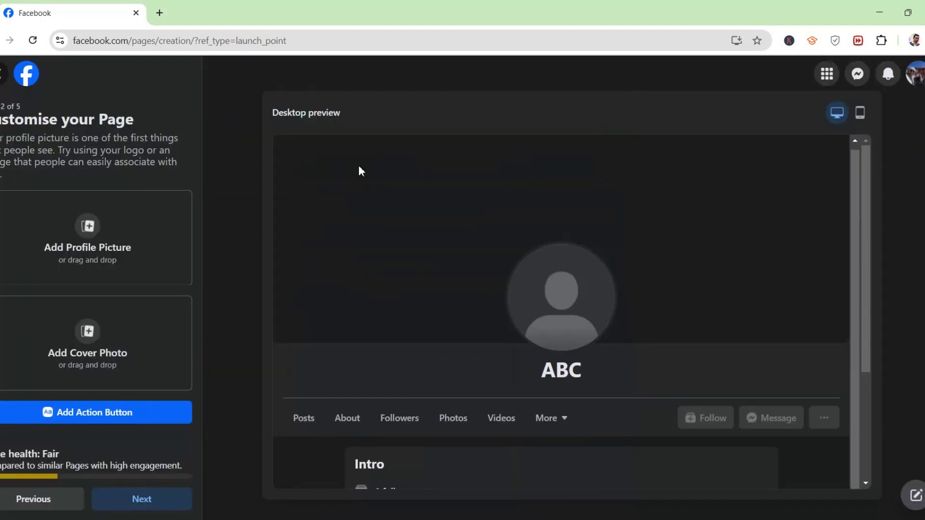
left_click(141, 498)
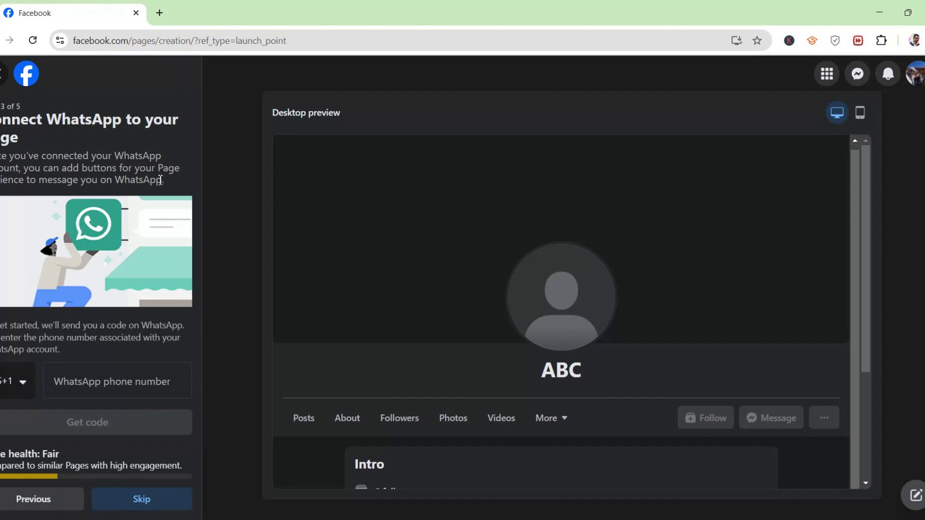
- Skip WhatsApp and friend invites, then complete the Stay informed step with Done
left_click(142, 501)
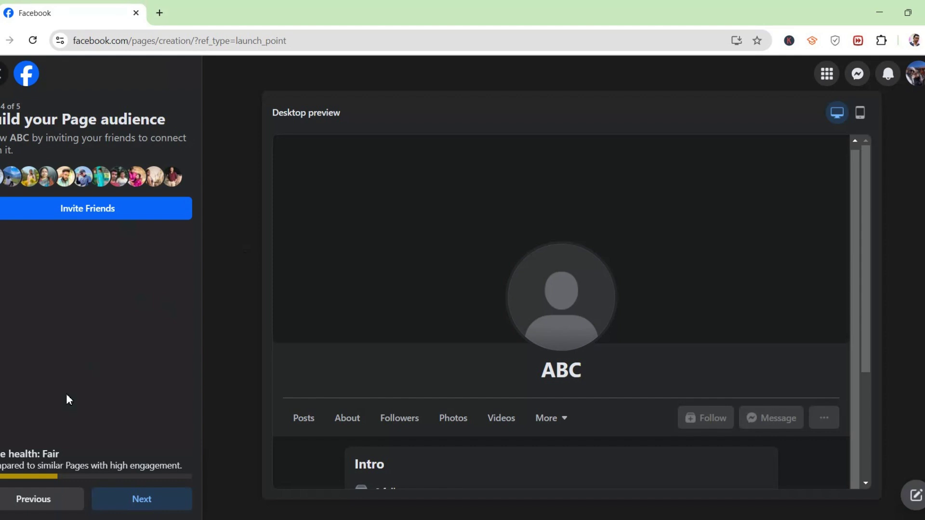
left_click(161, 501)
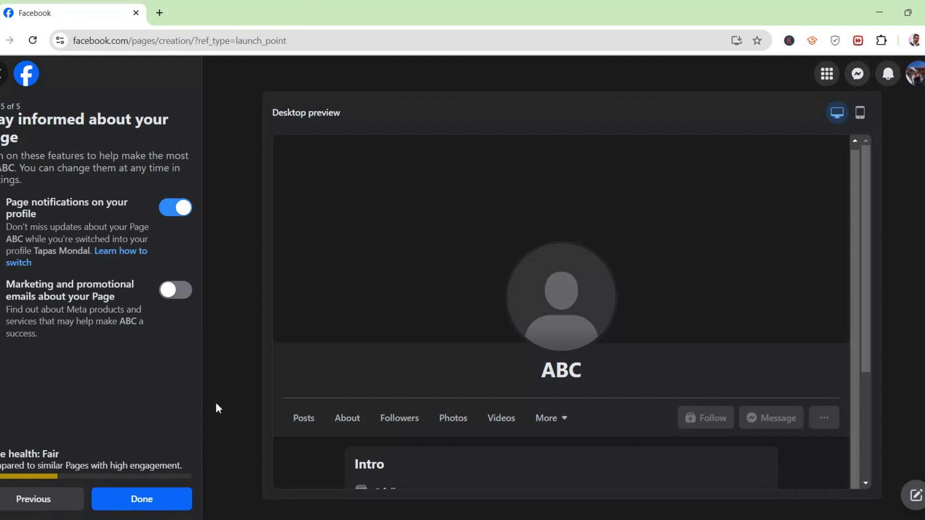
left_click(145, 500)
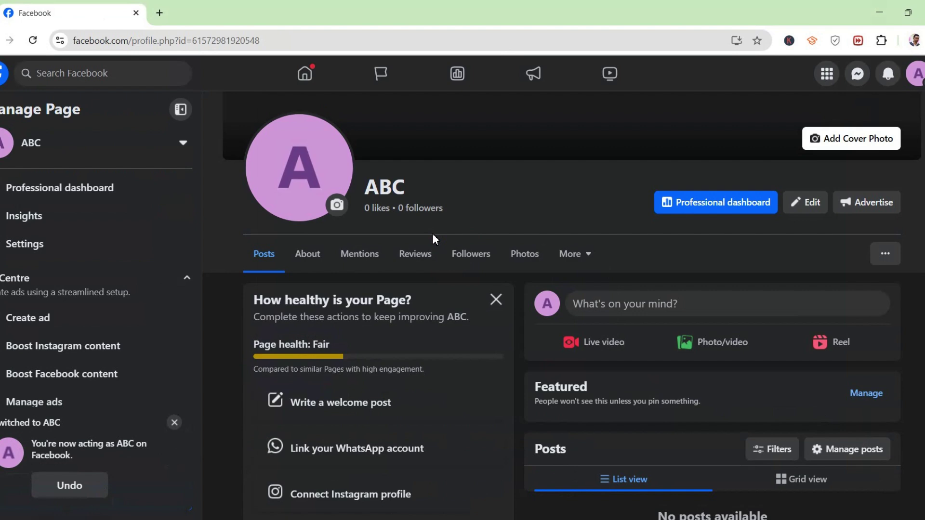
- Scroll through the new ABC Page, then return to the Facebook home feed
scroll(223, 175, "up", 4)
scroll(491, 330, "down", 6)
scroll(492, 329, "down", 6)
scroll(246, 411, "up", 10)
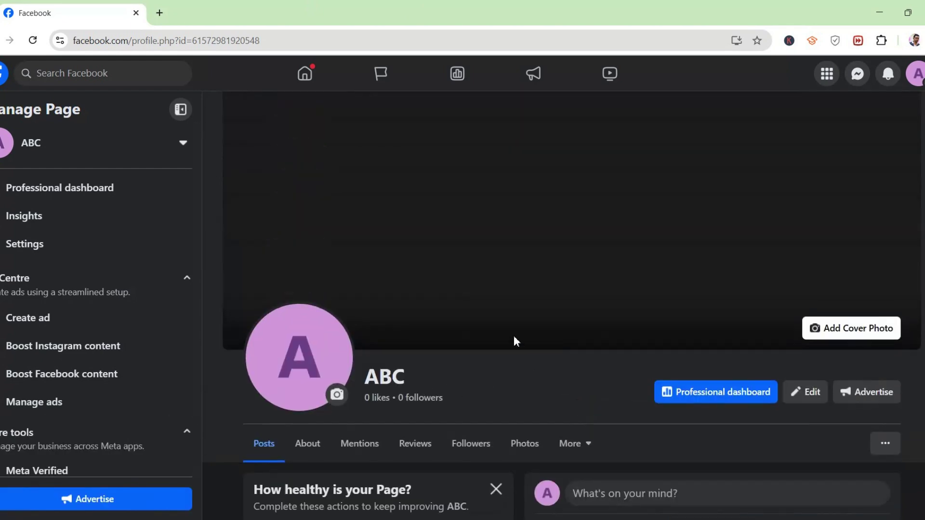
scroll(160, 232, "down", 3)
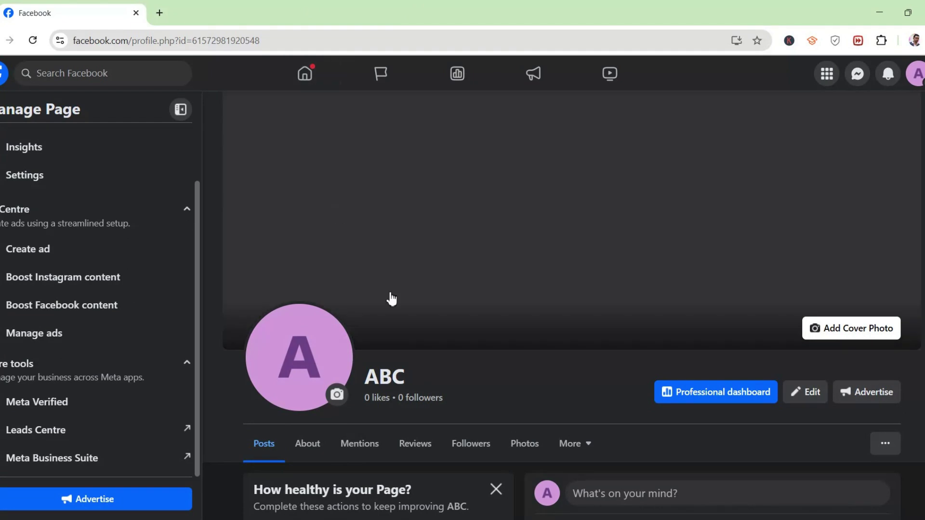
scroll(339, 215, "down", 6)
scroll(766, 274, "up", 6)
scroll(333, 392, "down", 6)
scroll(330, 320, "up", 6)
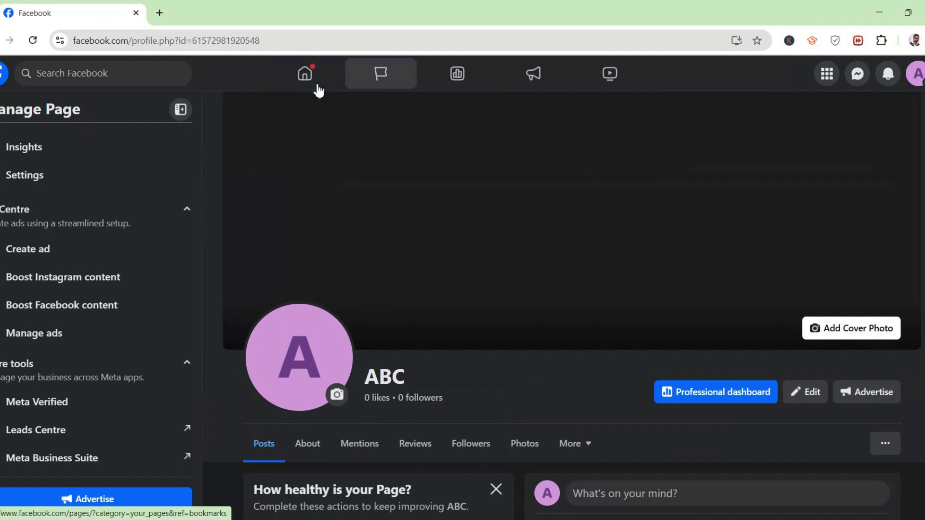
left_click(314, 73)
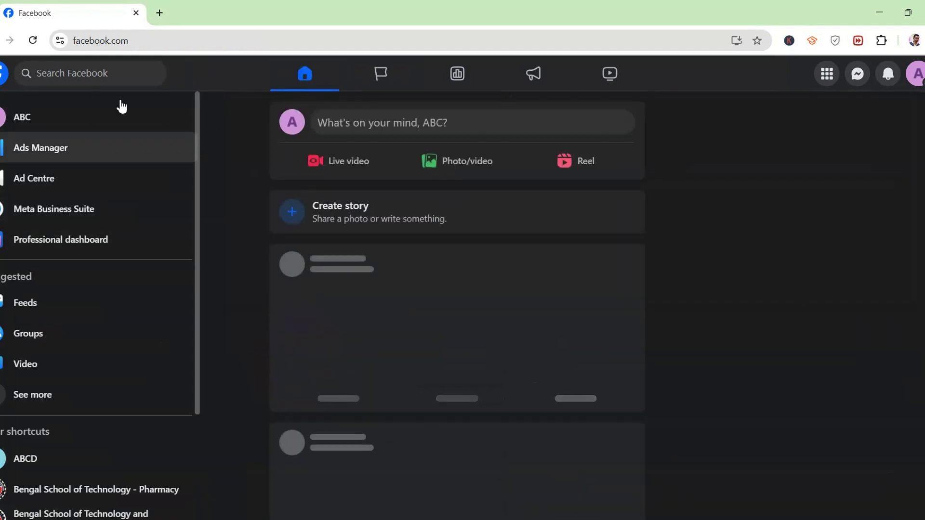
- Search Facebook for DIGIS-MART and open the DIGI S-Mart Page from the results
left_click(103, 72)
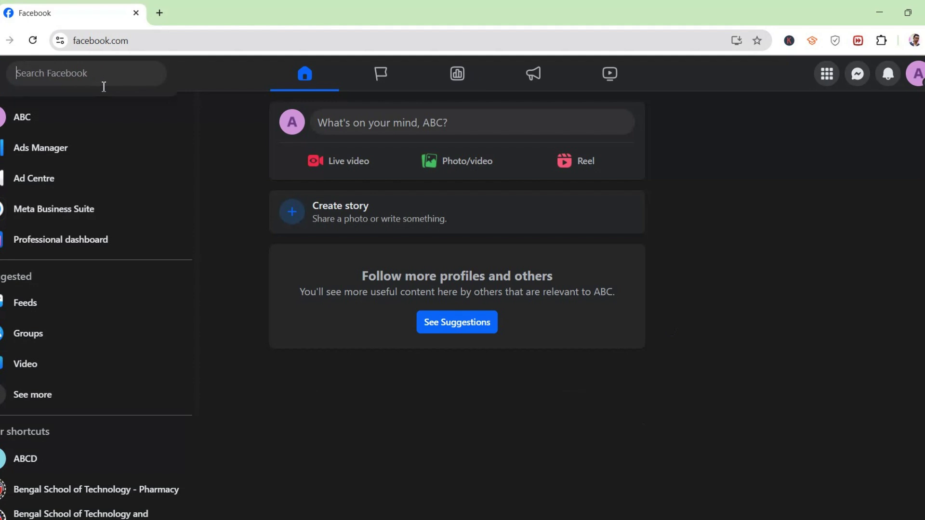
type("DIGIS")
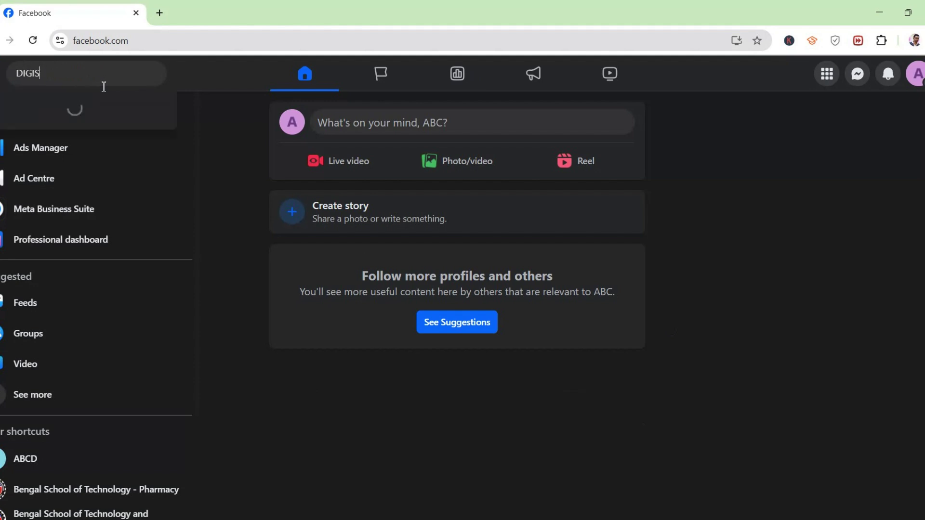
type("-MART")
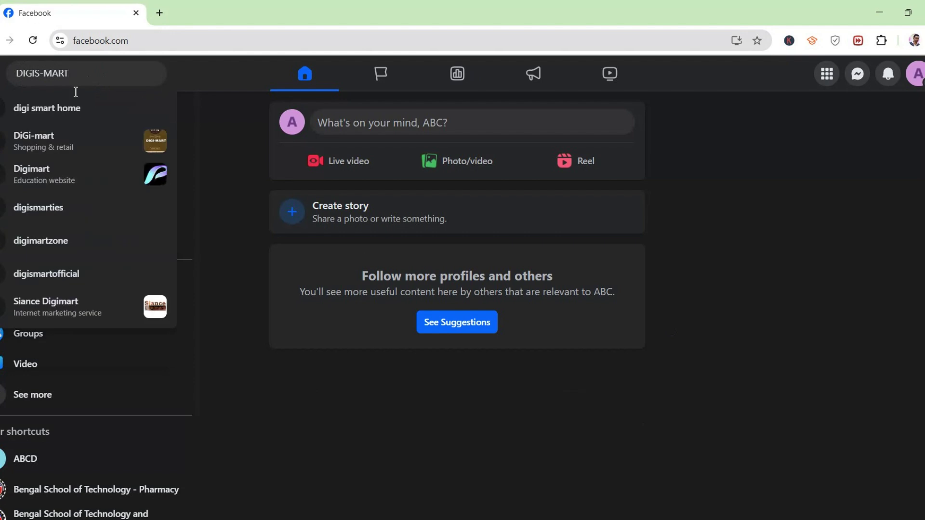
key("Return")
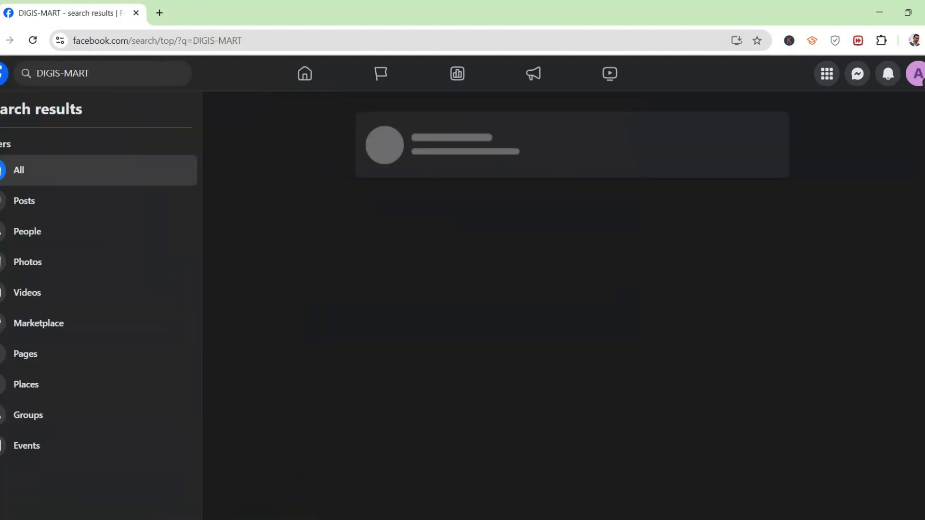
scroll(548, 193, "down", 3)
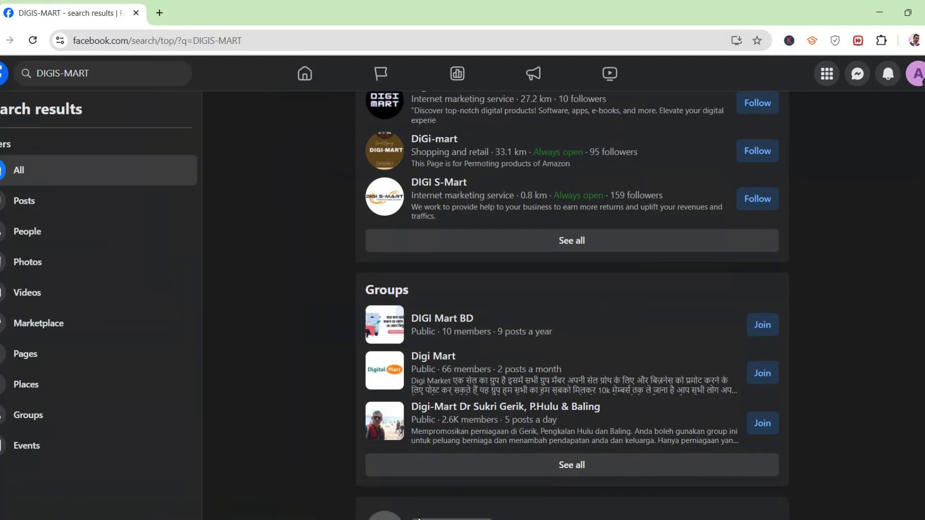
scroll(488, 259, "up", 3)
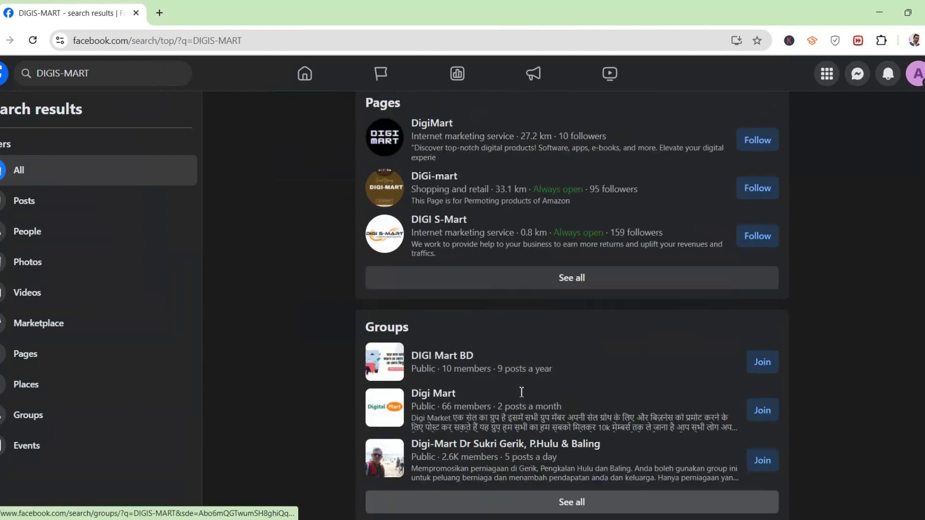
left_click(440, 246)
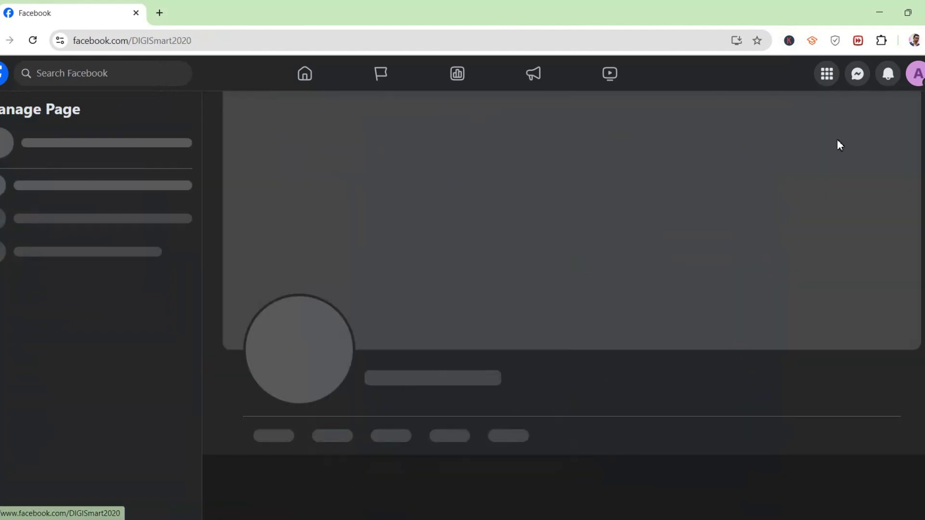
- Scroll through DIGI S-Mart's intro, photos and posts
scroll(543, 224, "down", 6)
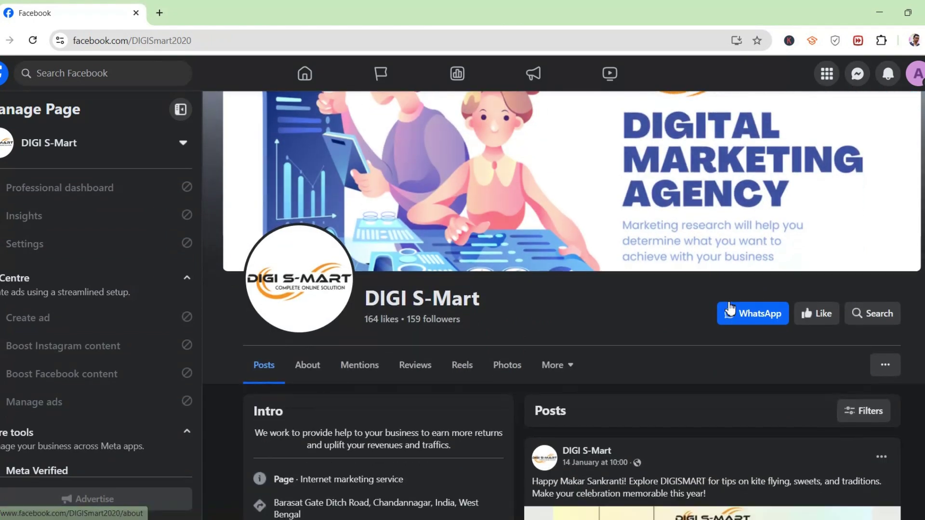
scroll(723, 316, "down", 3)
scroll(723, 316, "down", 2)
scroll(351, 371, "up", 4)
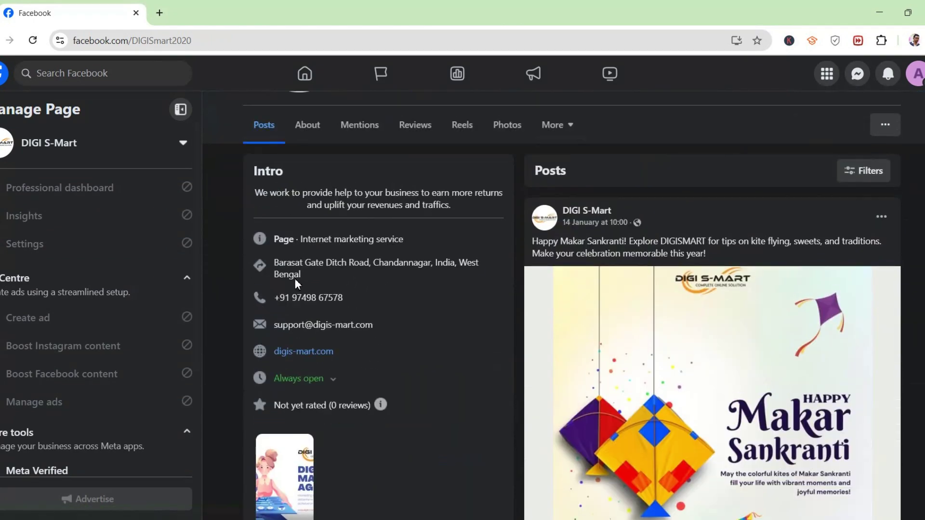
scroll(389, 309, "down", 1)
scroll(357, 262, "down", 1)
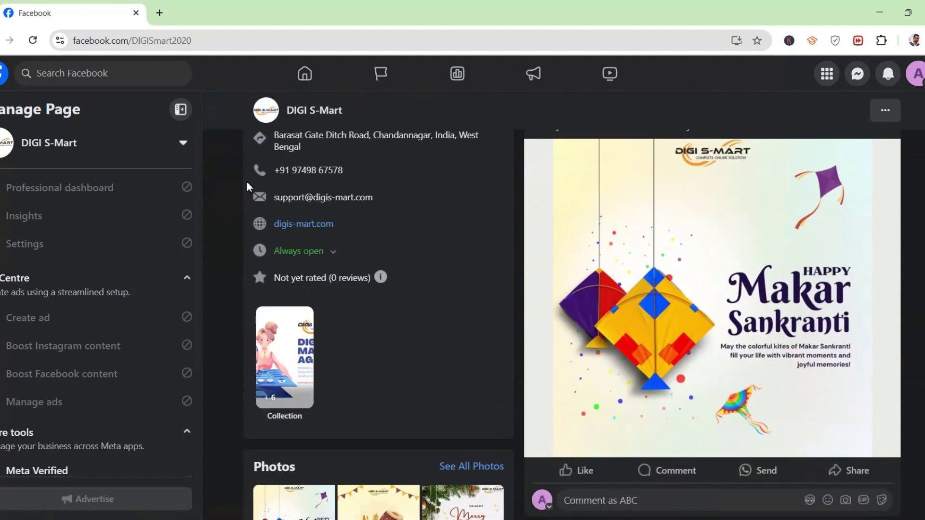
scroll(299, 231, "down", 2)
scroll(351, 313, "up", 2)
scroll(328, 400, "down", 3)
scroll(274, 374, "down", 10)
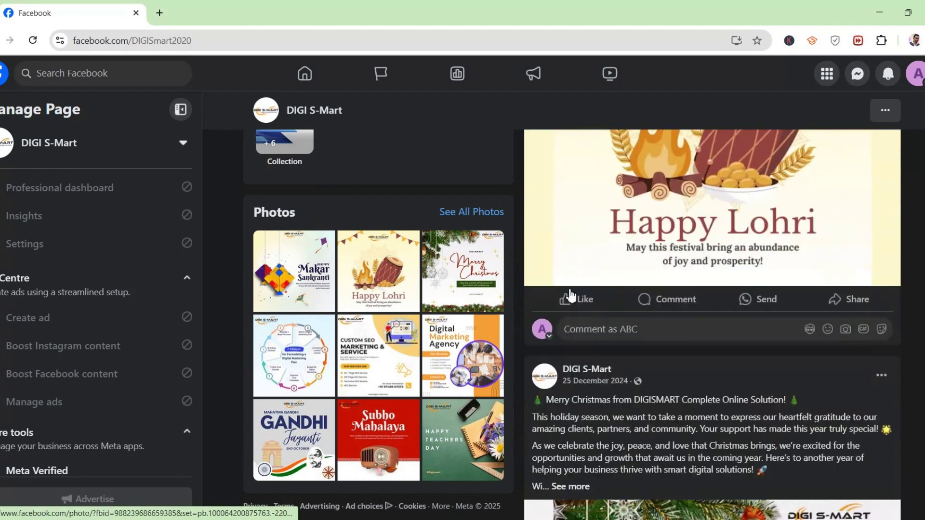
scroll(658, 336, "down", 10)
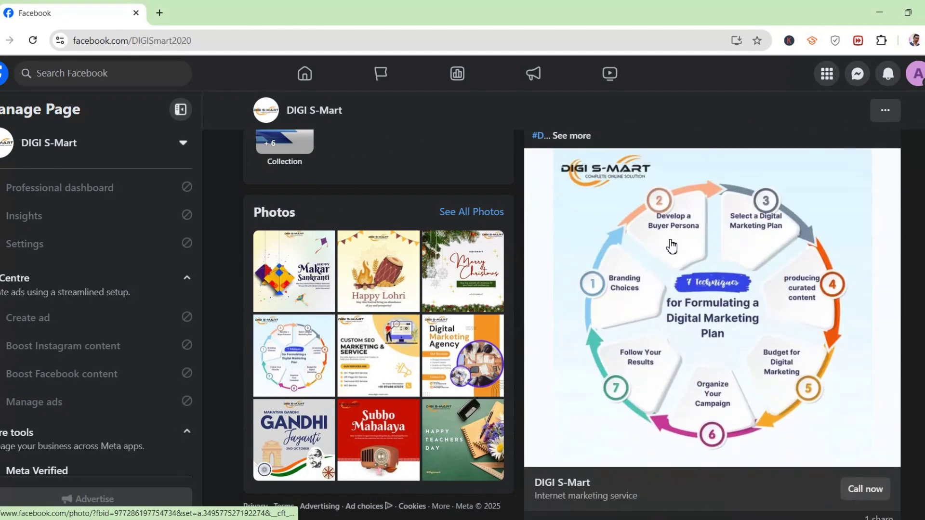
scroll(669, 243, "down", 15)
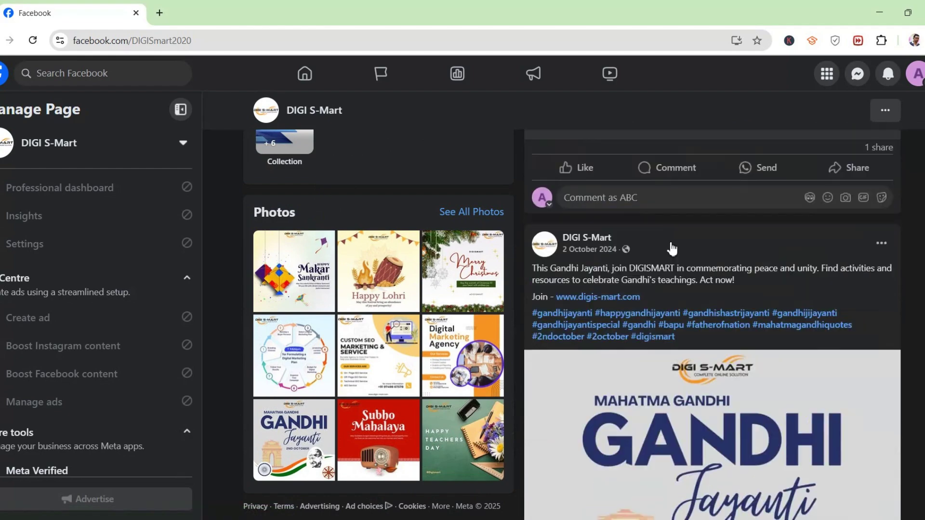
scroll(670, 243, "up", 8)
scroll(669, 244, "up", 15)
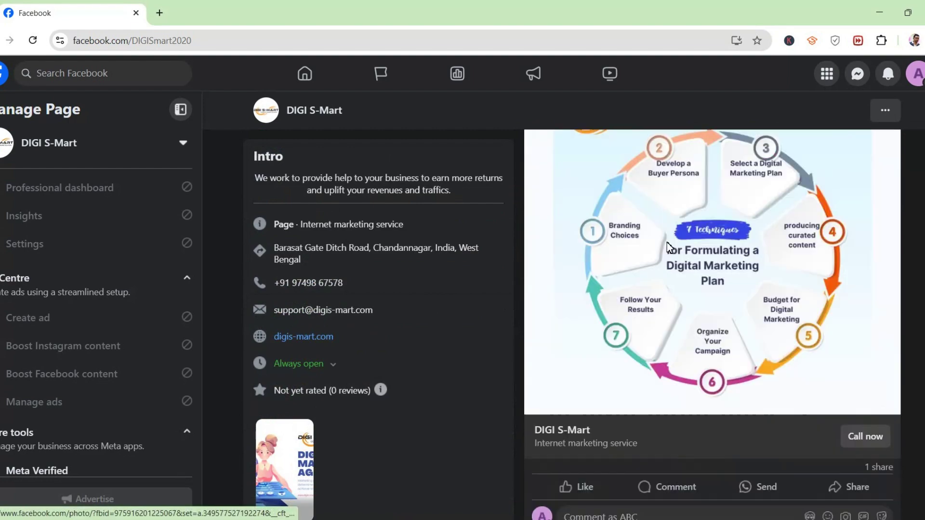
scroll(667, 240, "up", 10)
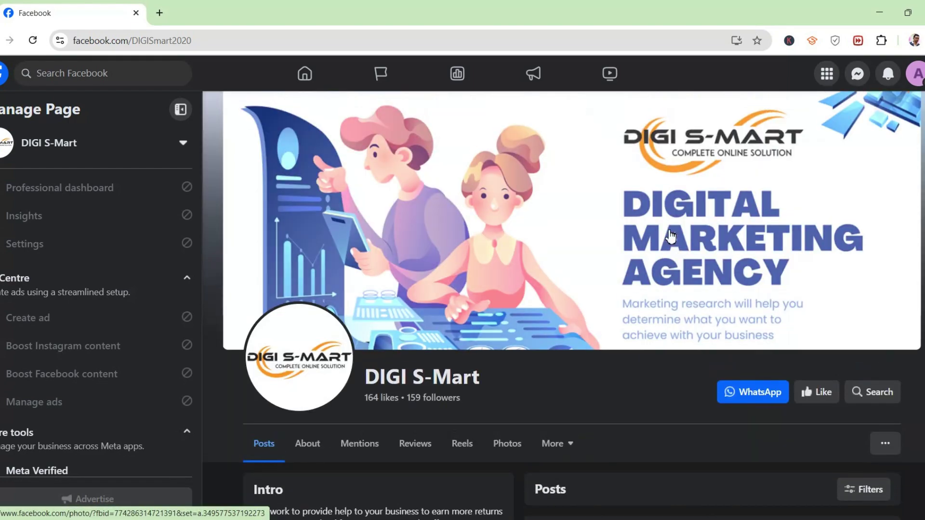
left_click(918, 73)
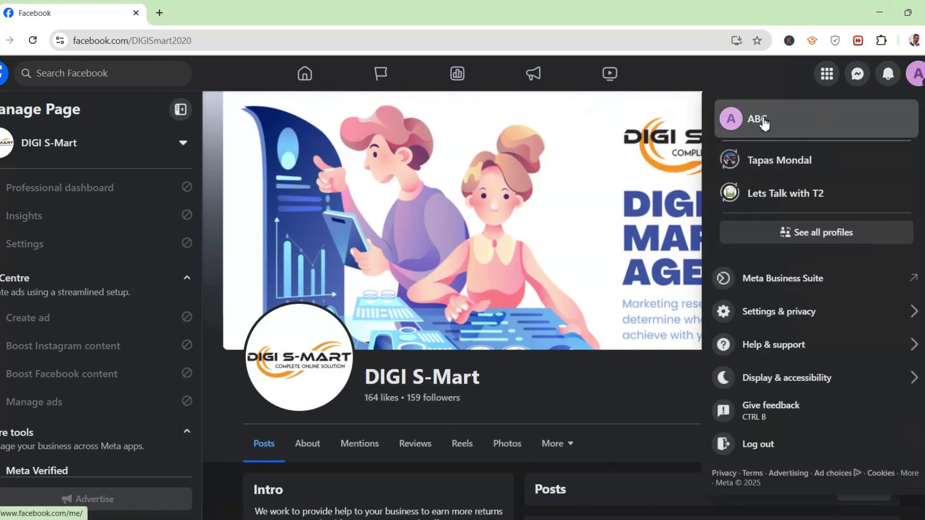
- Choose ABC in the profile menu to return to the ABC Page
left_click(761, 120)
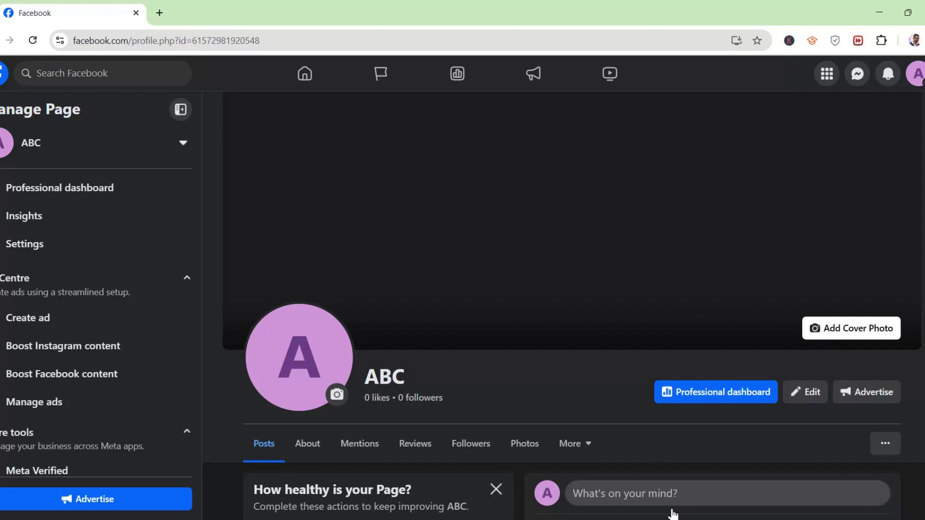
left_click(674, 519)
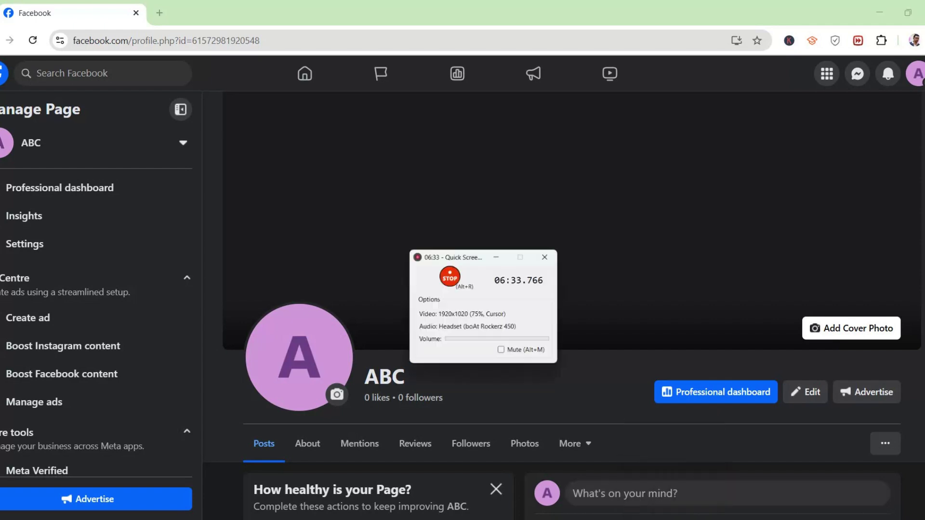